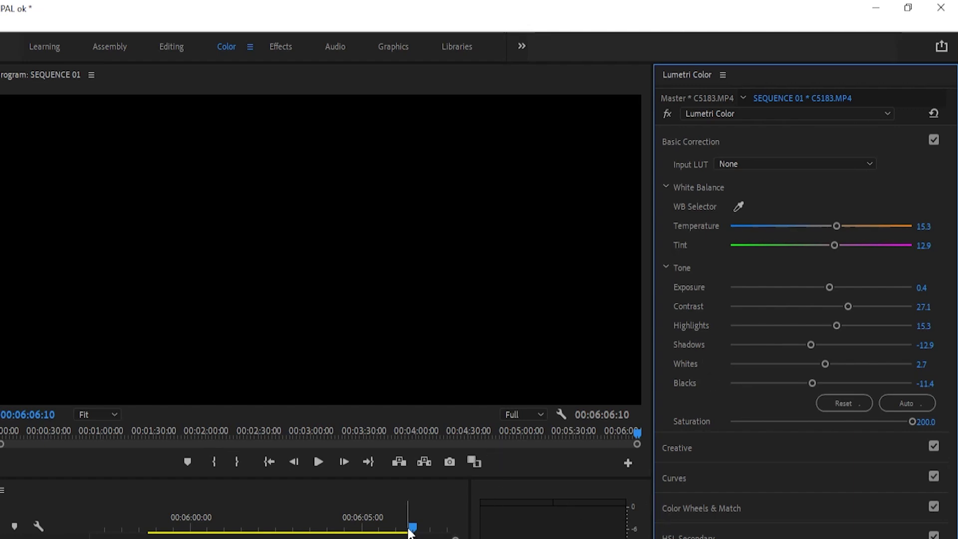
Step: Move the playhead to 00:06:01:14 and expand the clip's Hue Saturation Curves in Lumetri Color
drag(411, 529, 243, 530)
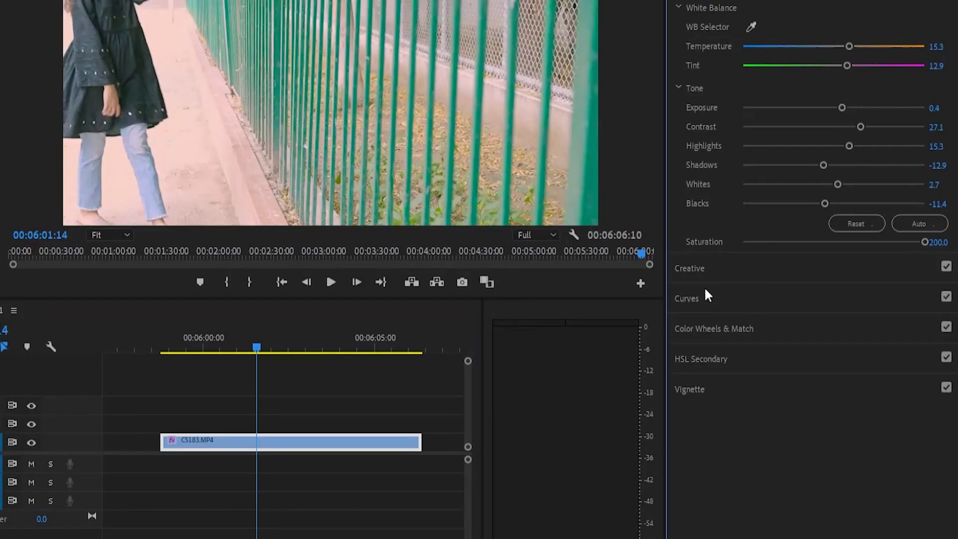
click(693, 477)
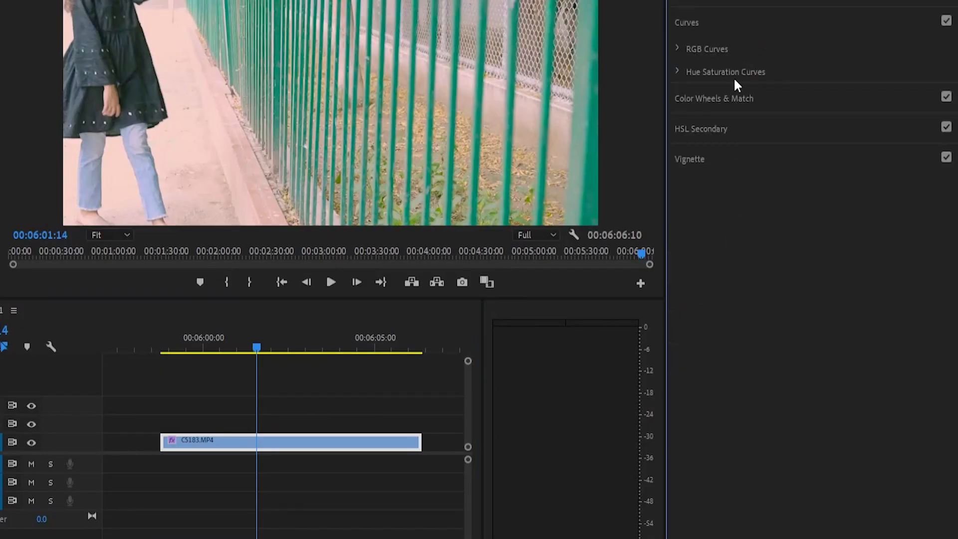
click(676, 72)
scroll(898, 334, down, 2)
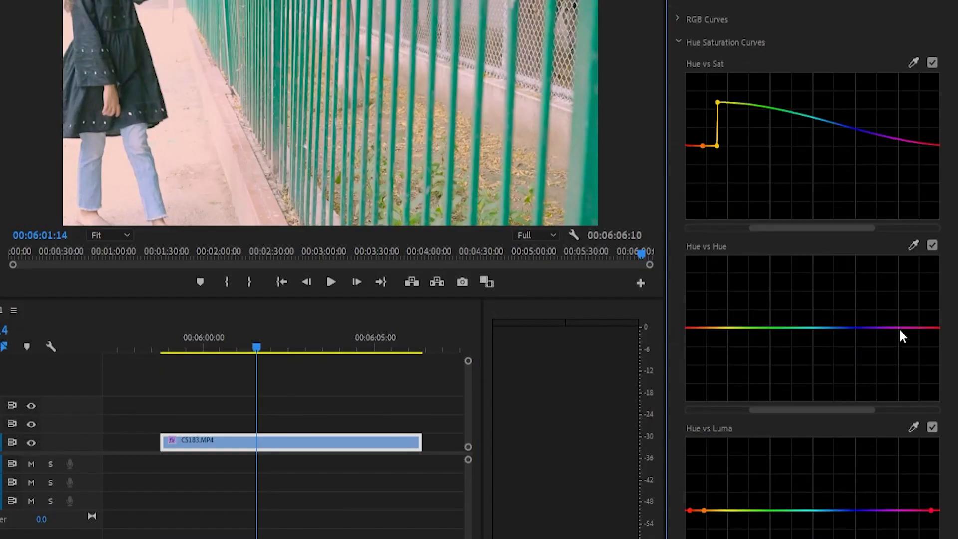
scroll(848, 334, down, 1)
scroll(762, 421, down, 2)
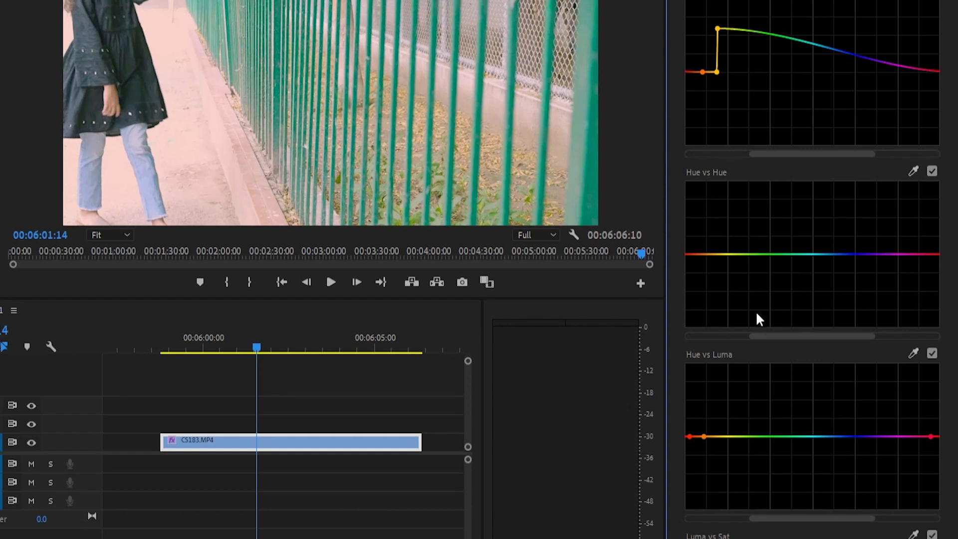
Step: Sample the green fence bars for the Hue vs Luma curve and try lowering and raising their brightness
click(913, 353)
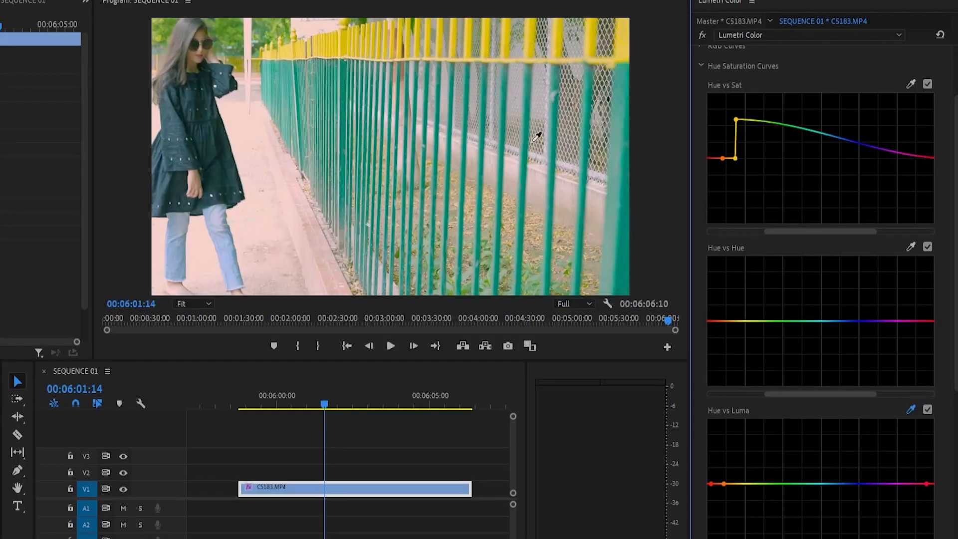
click(613, 175)
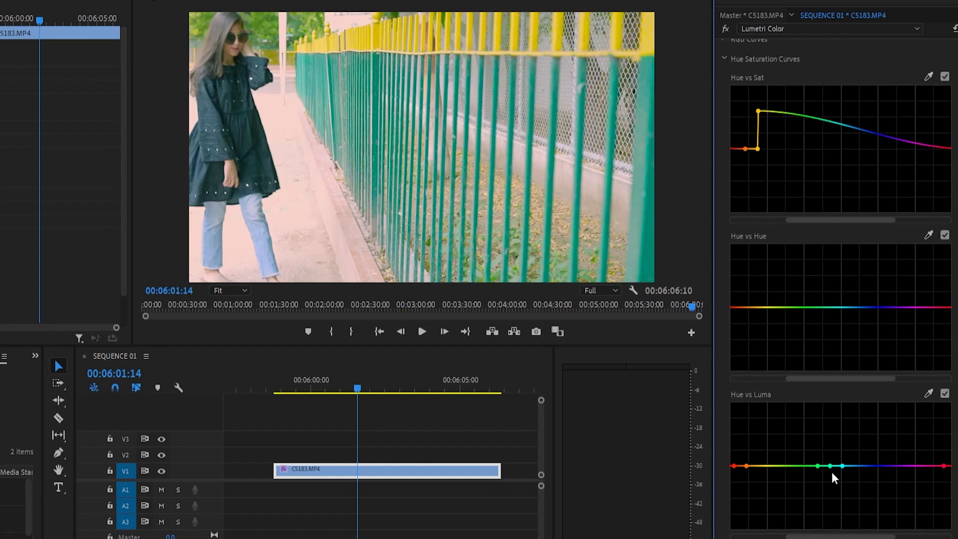
drag(829, 466, 832, 537)
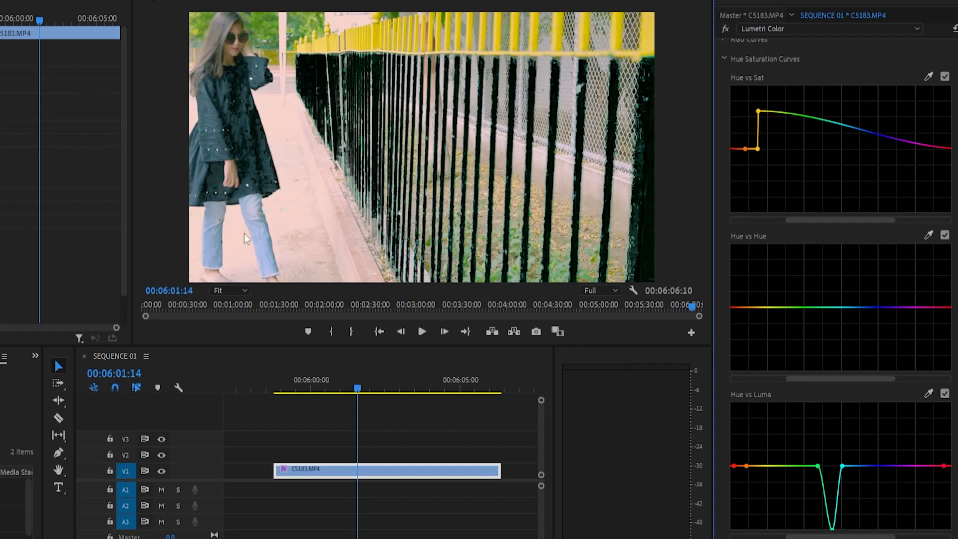
key(ctrl+z)
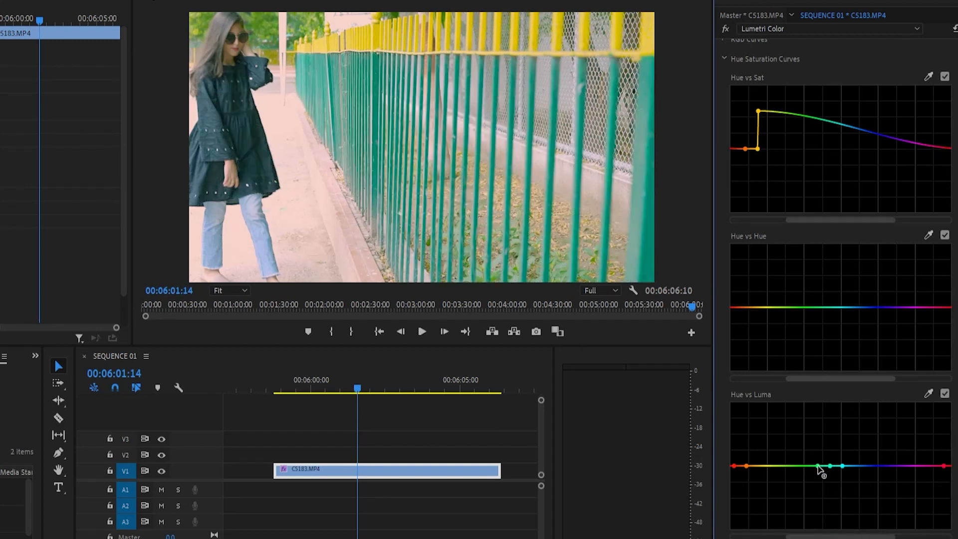
drag(817, 466, 832, 403)
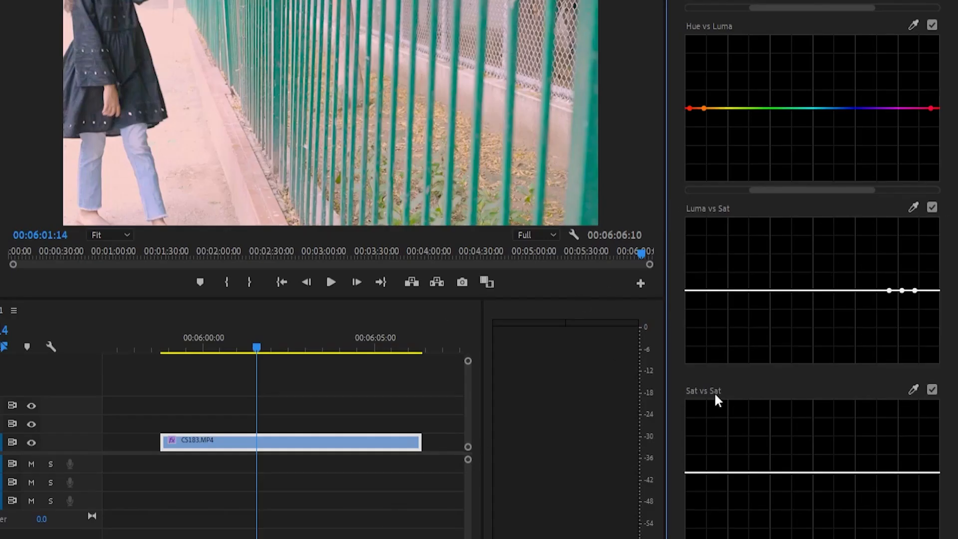
Step: Sample the yellow fence top for the Luma vs Sat curve and pull the sampled brightness range down to minimum saturation
click(910, 207)
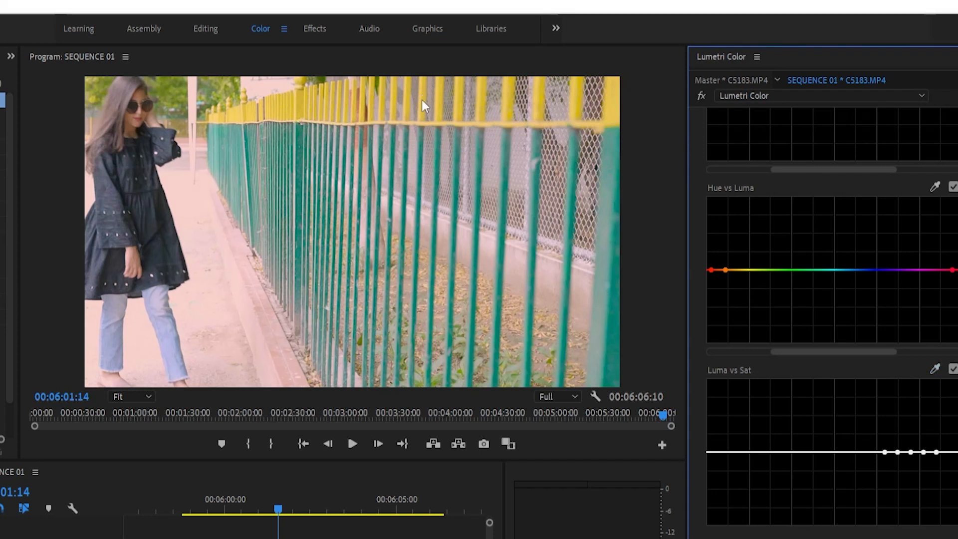
click(428, 102)
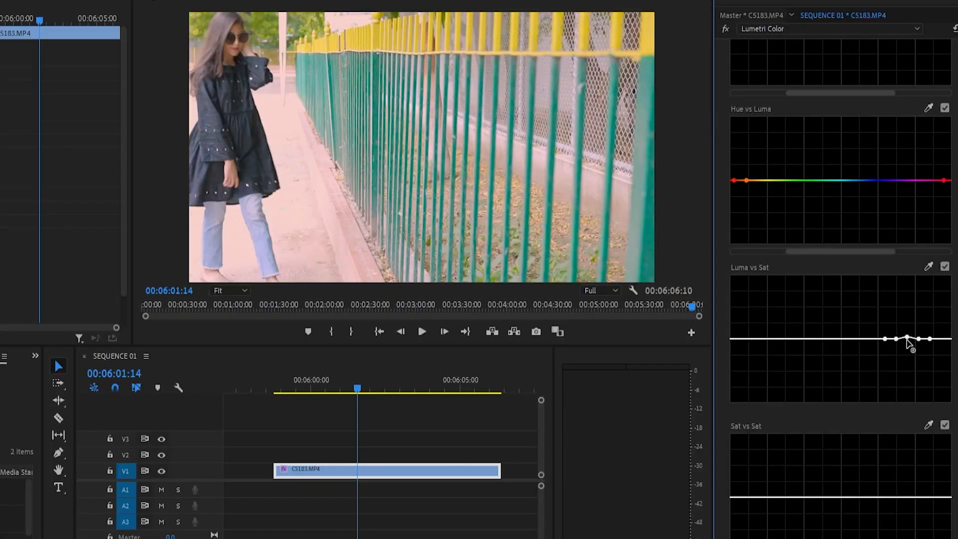
drag(898, 452, 907, 422)
mouse_move(902, 311)
mouse_down()
mouse_move(902, 284)
mouse_move(901, 302)
mouse_up()
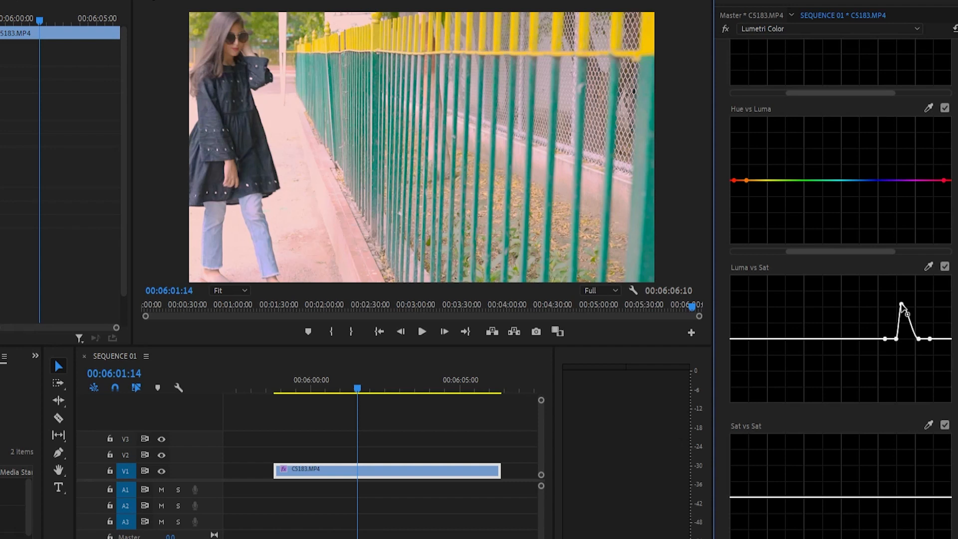
drag(901, 304, 930, 421)
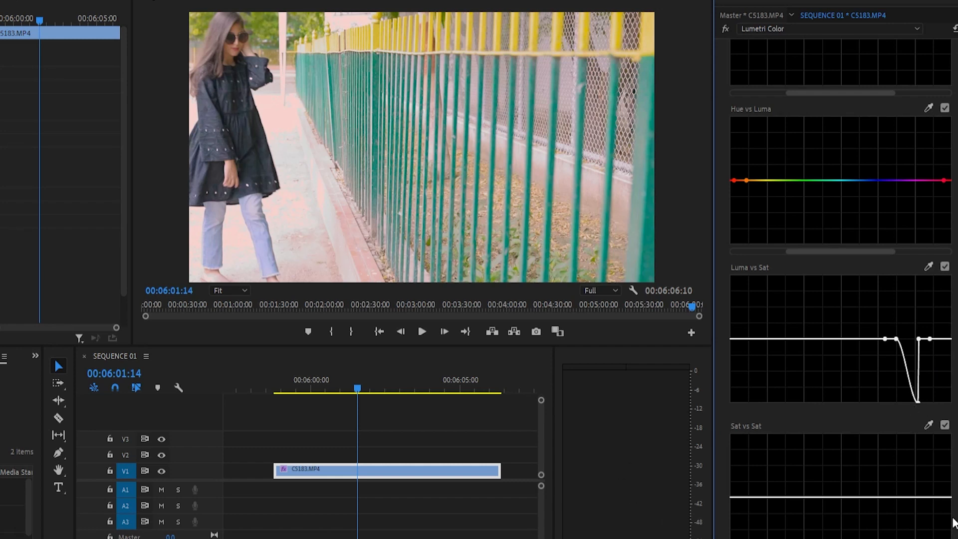
Step: Sample the dark dress for the Sat vs Sat curve and raise its control point moderately above the neutral line
click(928, 424)
click(252, 140)
drag(741, 497, 758, 441)
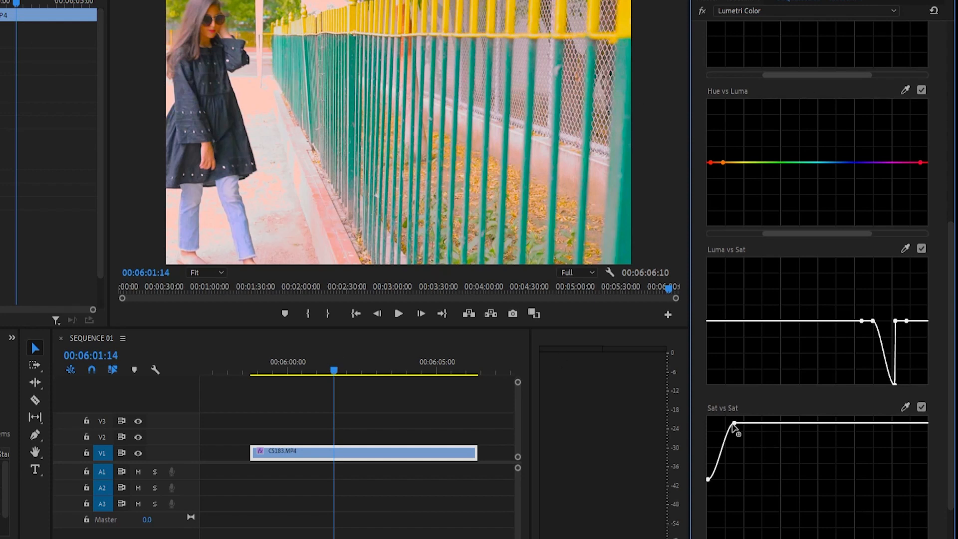
drag(733, 424, 742, 509)
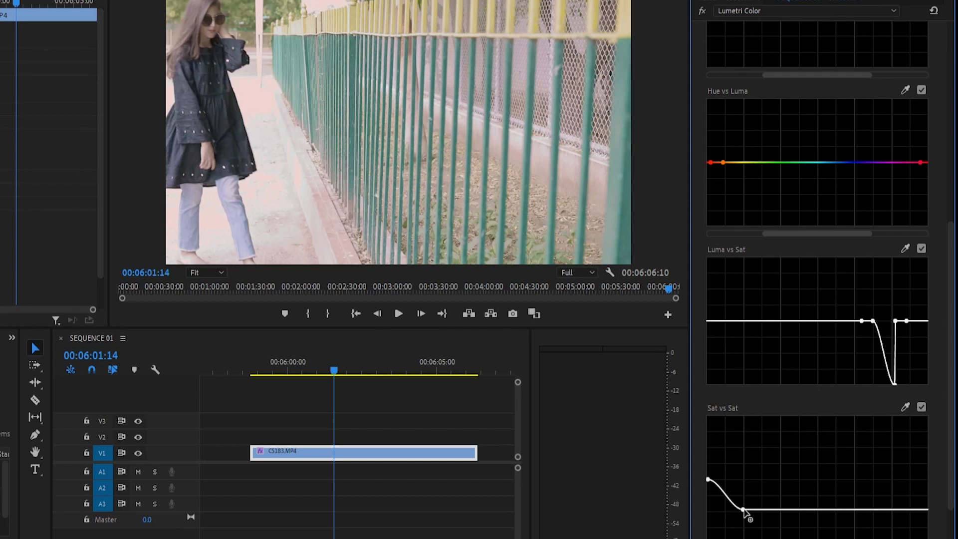
drag(742, 509, 752, 451)
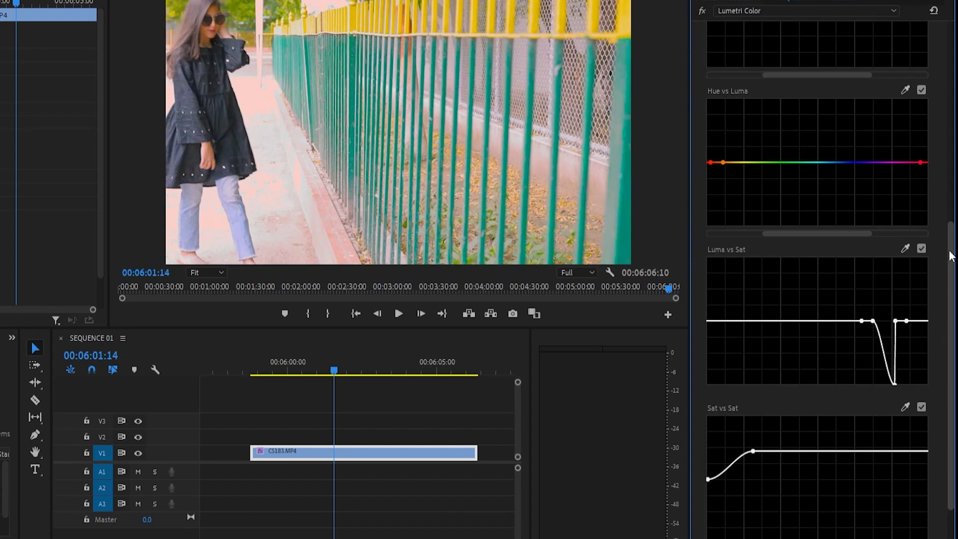
Step: Open the Creative section and apply the SL GOLD RUSH LDR look to the clip
scroll(951, 84, up, 6)
scroll(928, 223, down, 7)
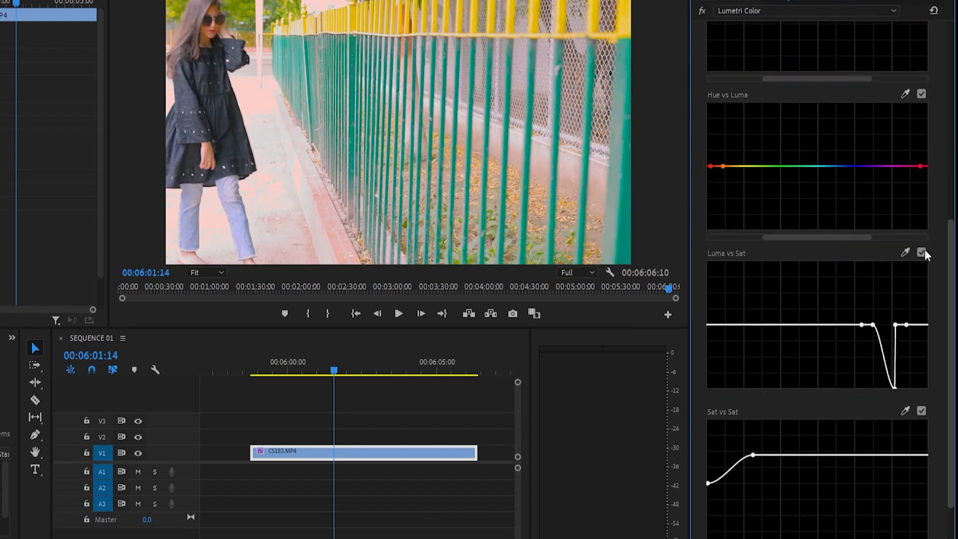
scroll(929, 223, up, 7)
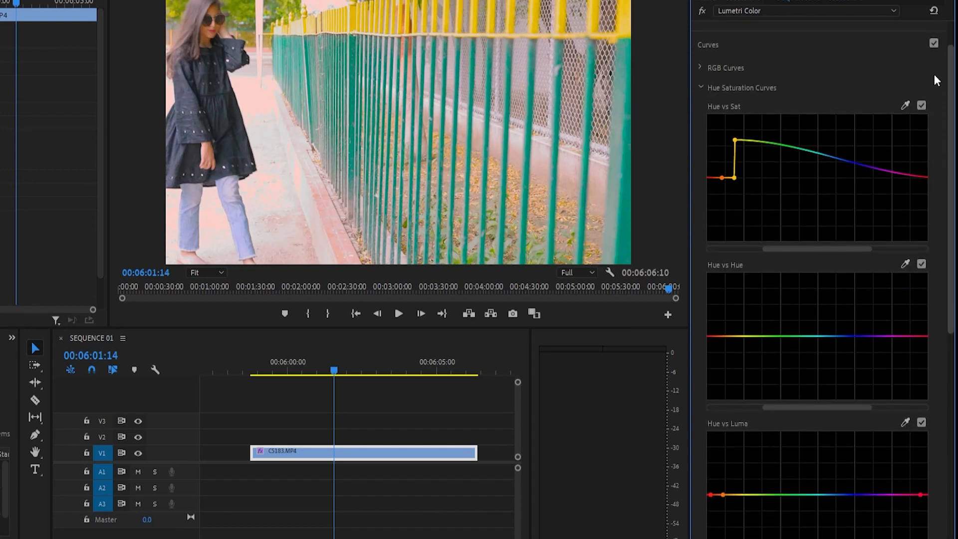
scroll(935, 72, up, 2)
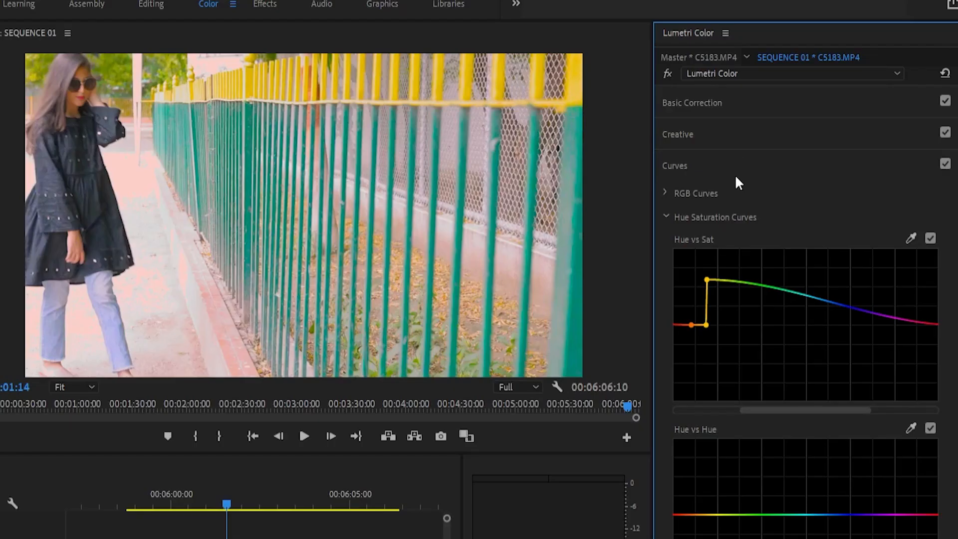
click(718, 133)
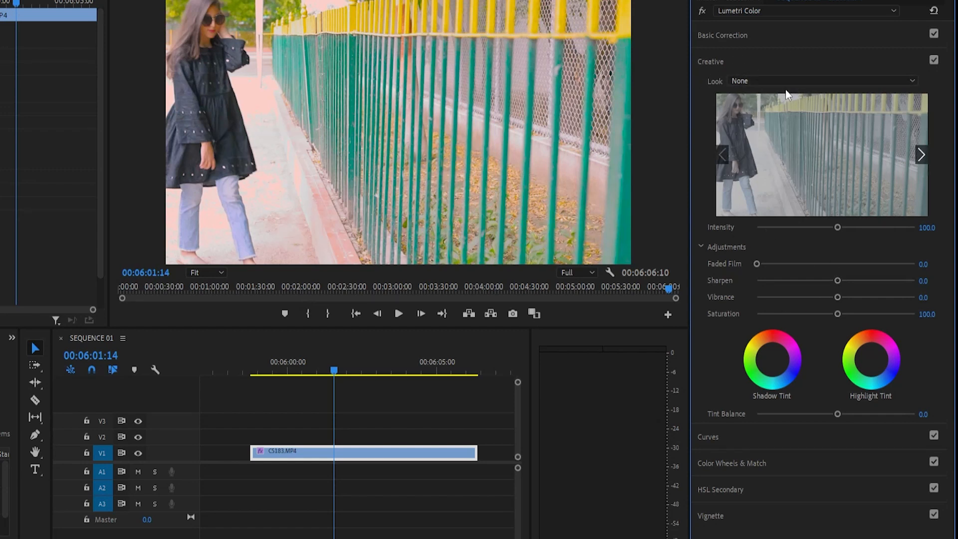
click(801, 80)
scroll(808, 246, down, 3)
scroll(808, 246, down, 6)
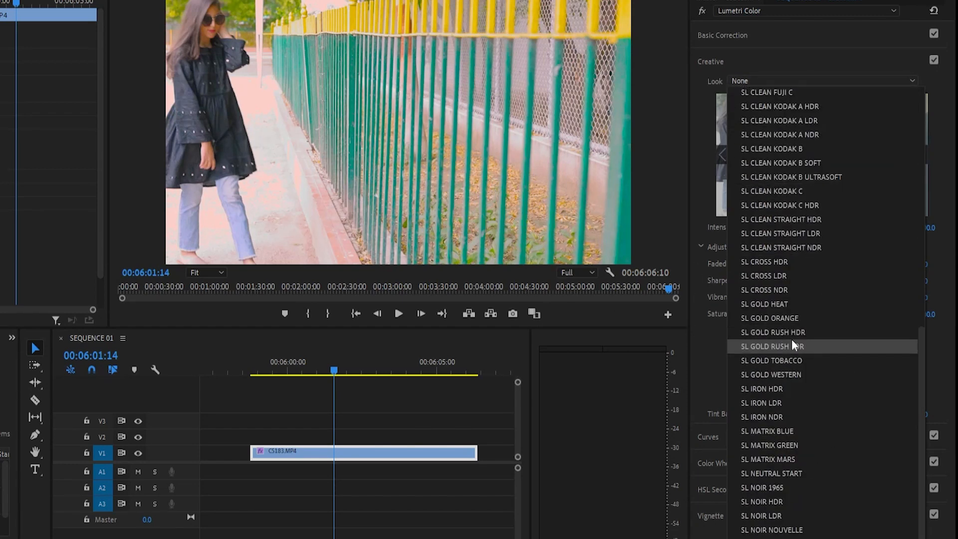
click(763, 346)
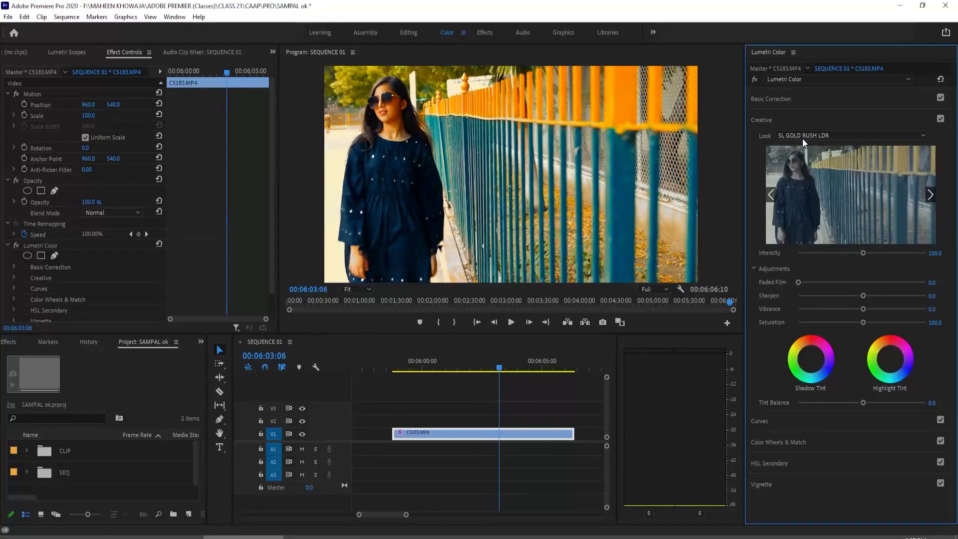
Step: Try the SL CLEAN KODAK B ULTRASOFT look, return the look to None and set Intensity to 112.2
click(851, 135)
click(843, 210)
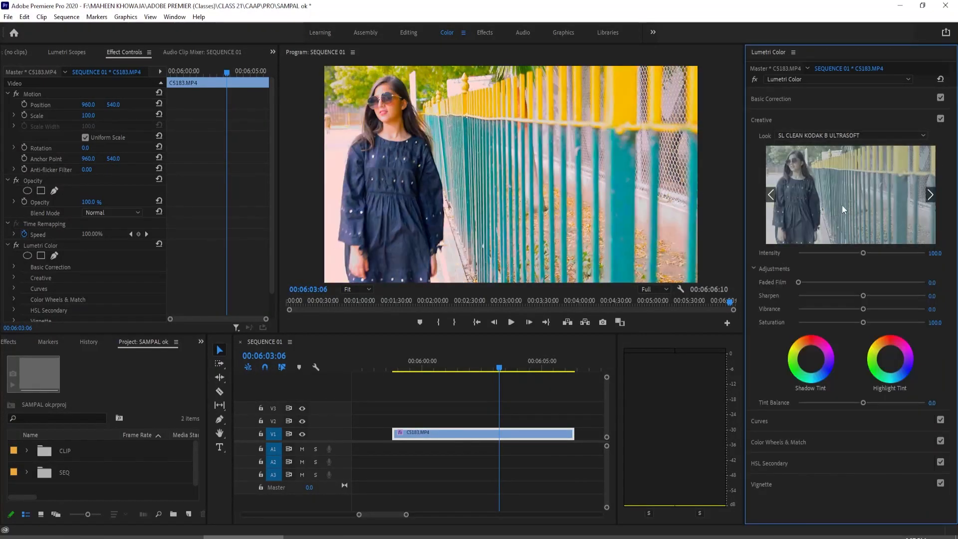
click(829, 135)
click(870, 421)
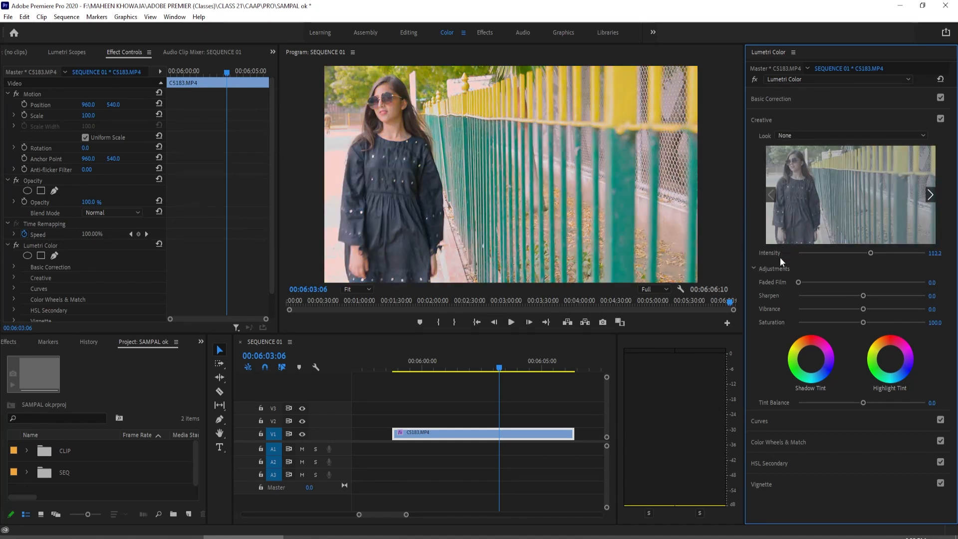
Step: Try the SL BLEACH LDR and SL GOLD RUSH HDR looks with varied intensity, and return the look to None
click(809, 134)
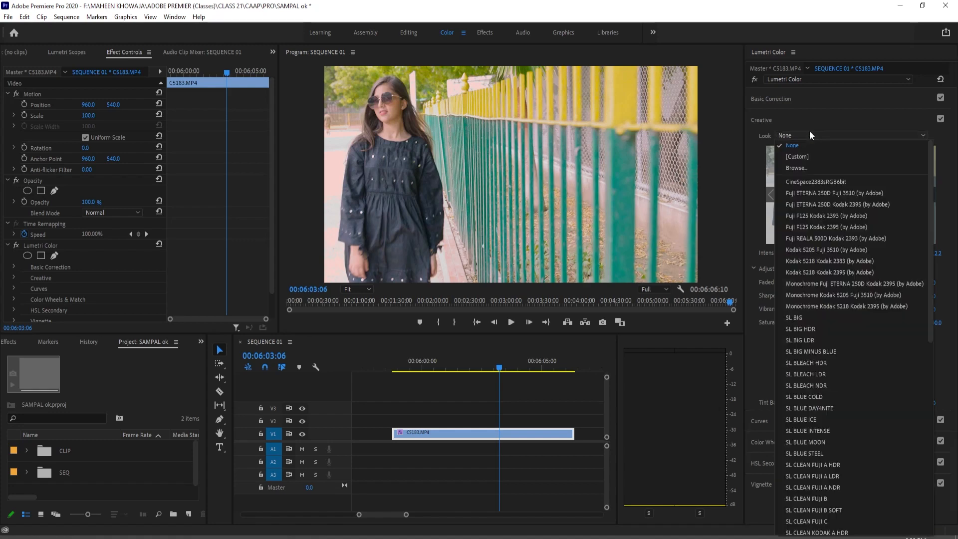
click(855, 375)
click(796, 184)
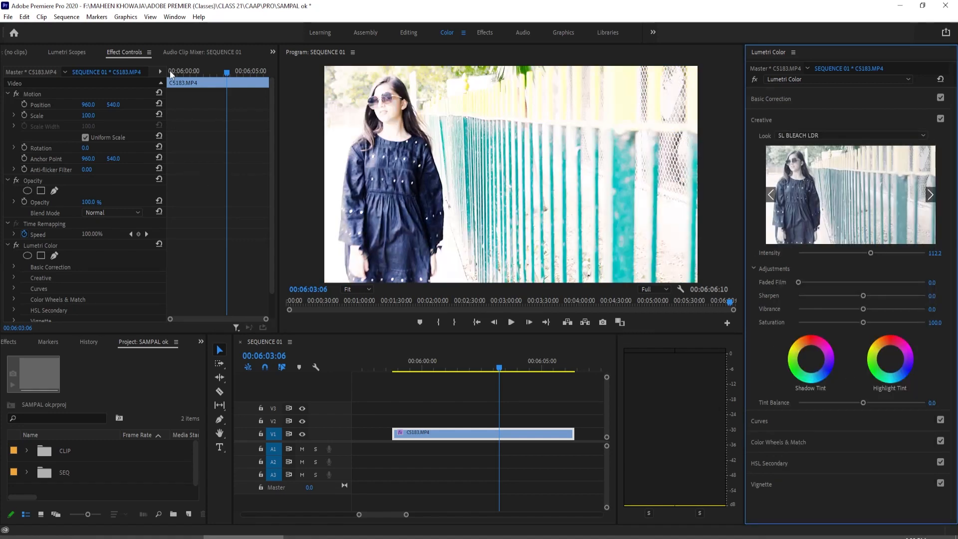
click(821, 133)
click(838, 474)
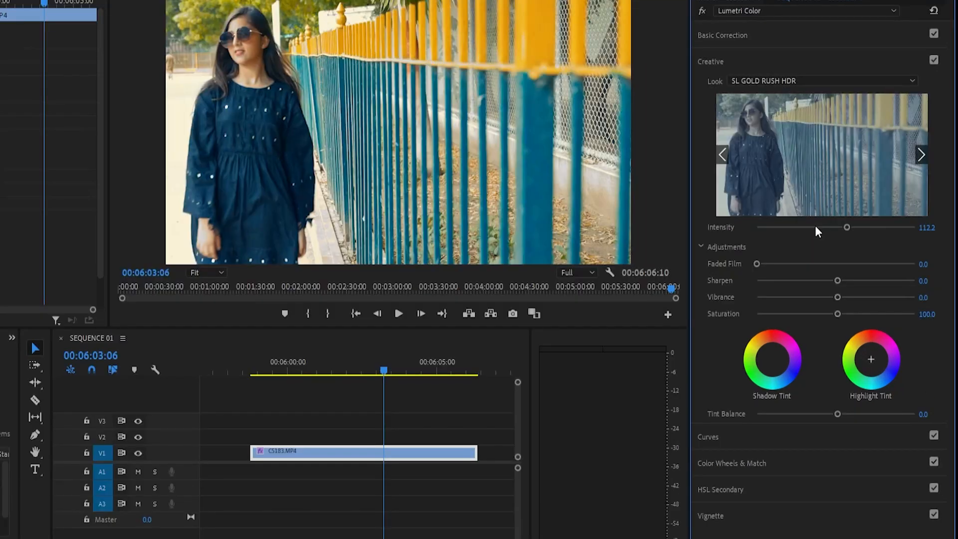
drag(845, 251, 805, 263)
drag(871, 257, 817, 408)
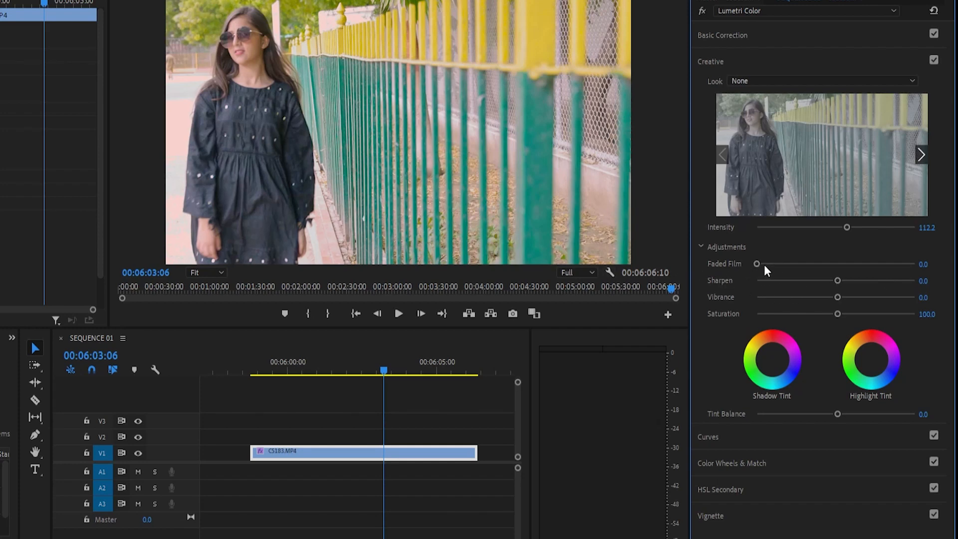
Step: Set the Creative adjustments Faded Film to 75.3 and Sharpen to 56.9
drag(764, 264, 813, 264)
drag(811, 299, 872, 289)
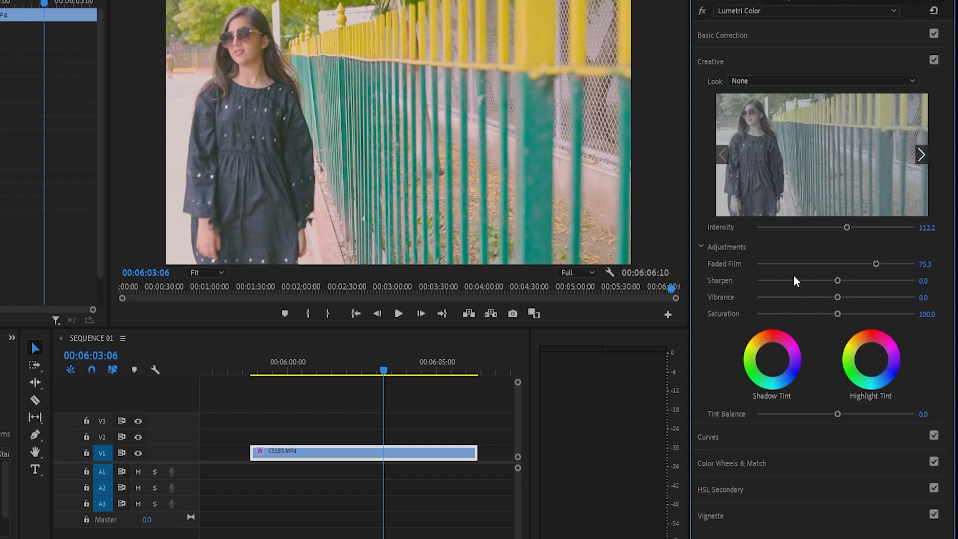
drag(835, 284, 715, 323)
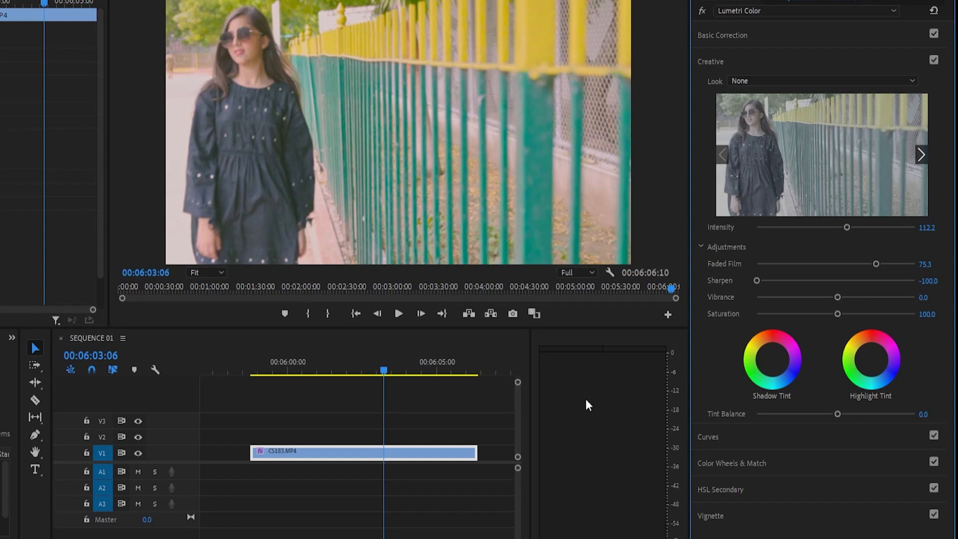
drag(812, 280, 880, 281)
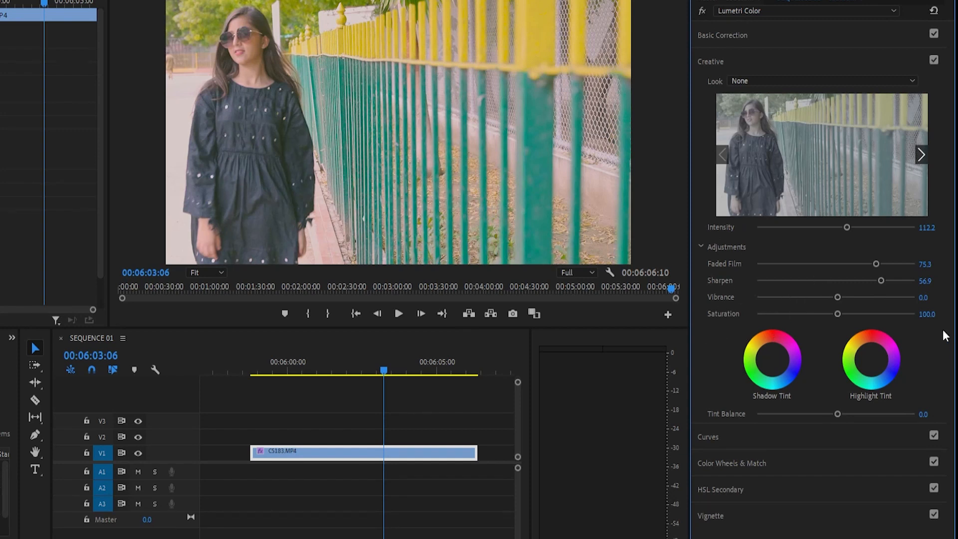
Step: Try Vibrance at -100 and reset it, and set the Creative Saturation to 185.9
drag(837, 297, 735, 327)
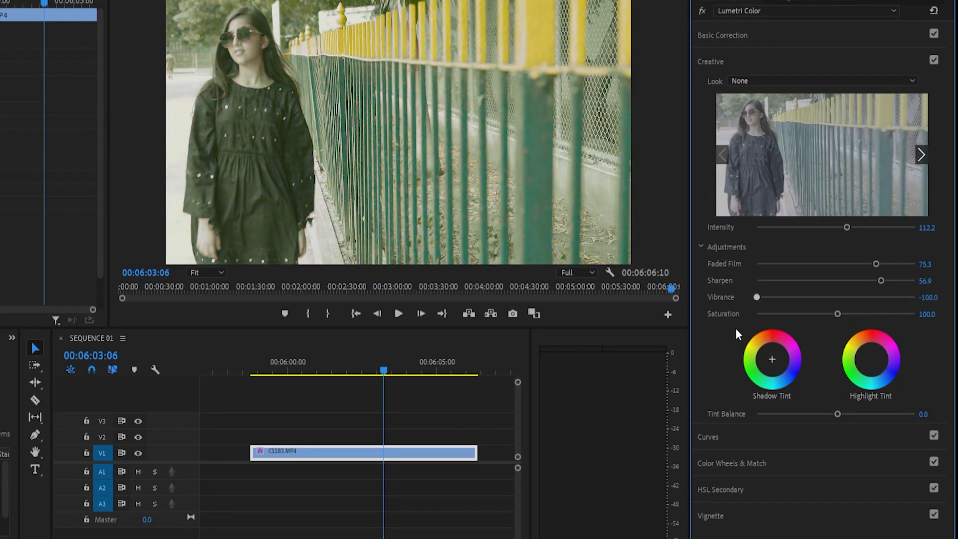
double_click(768, 301)
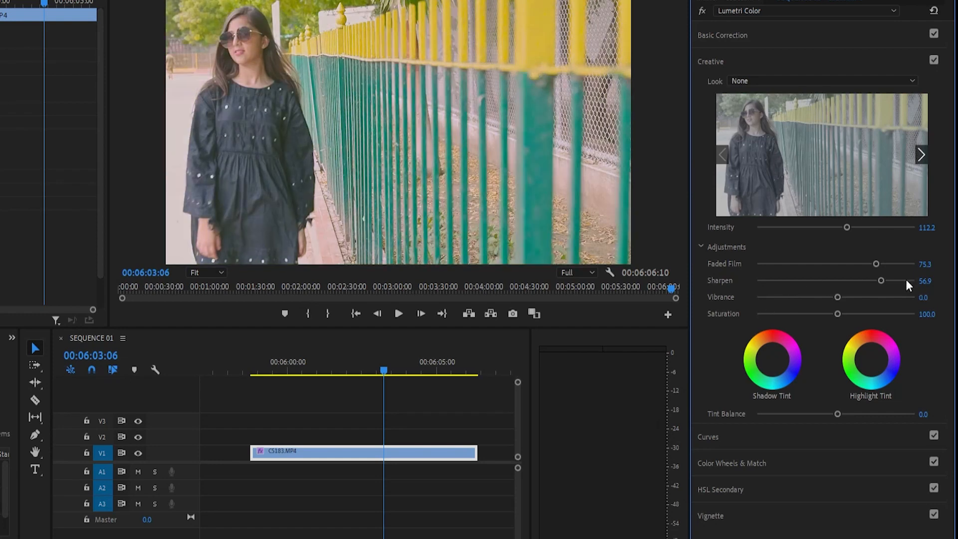
drag(837, 314, 741, 363)
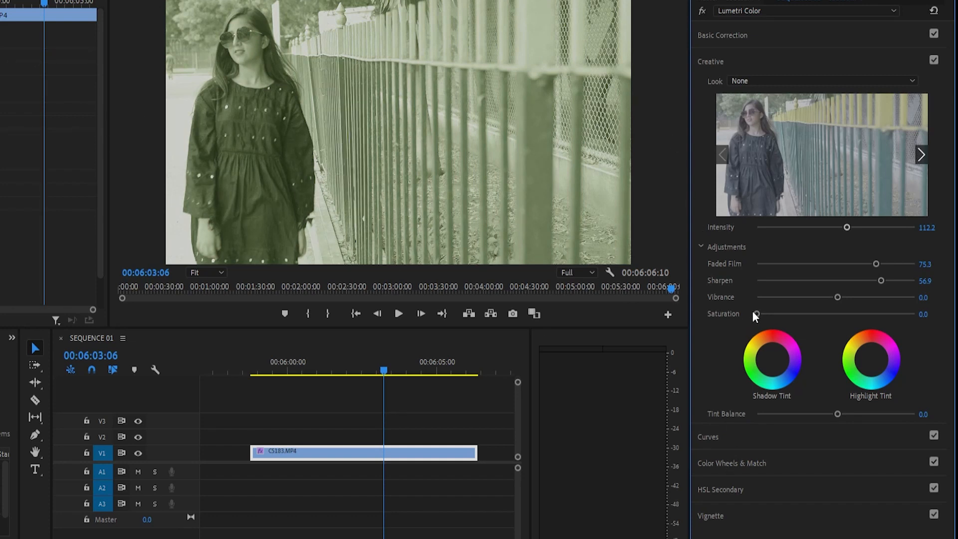
drag(756, 314, 904, 315)
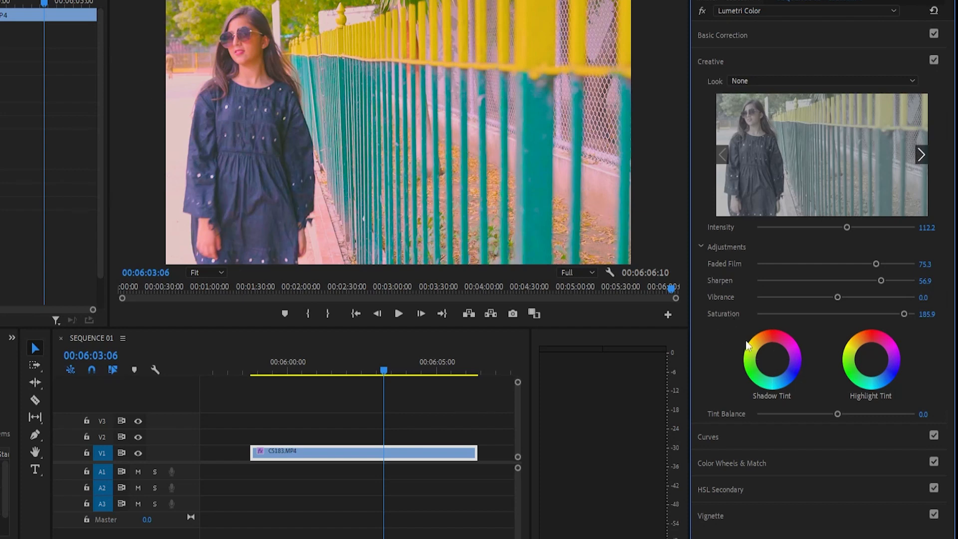
Step: Try the Creative Shadow Tint wheel, reset it, and adjust the Tint Balance
click(771, 359)
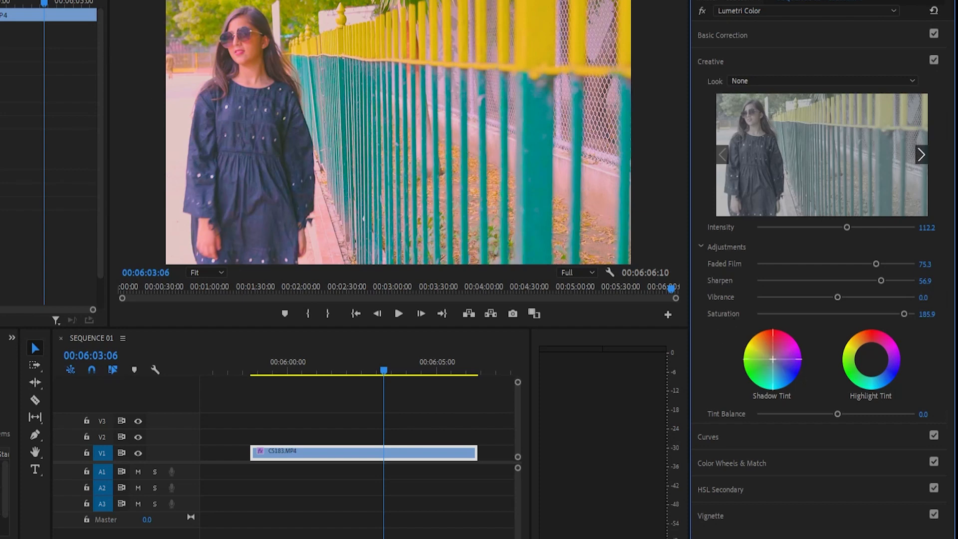
double_click(789, 341)
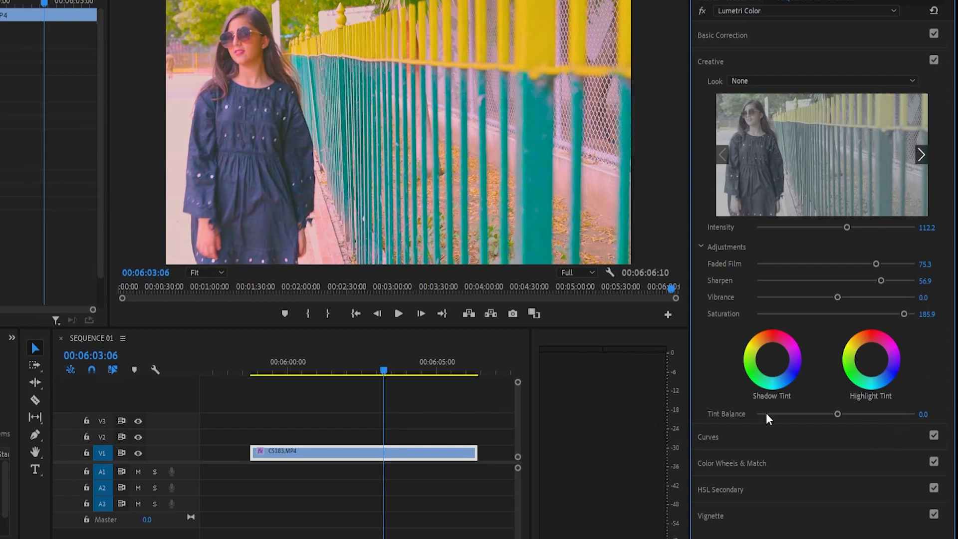
drag(766, 414, 824, 423)
drag(820, 418, 824, 418)
Step: Try darker shadows, brighter green-tinted midtones and red-tinted highlights with the Color Wheels & Match controls
click(754, 461)
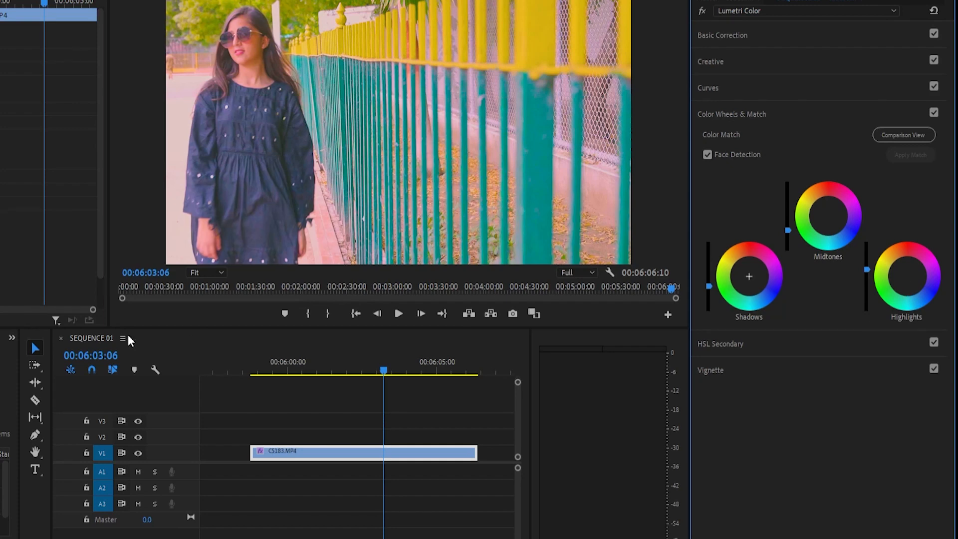
mouse_move(708, 286)
mouse_down()
mouse_move(708, 241)
mouse_move(708, 294)
mouse_up()
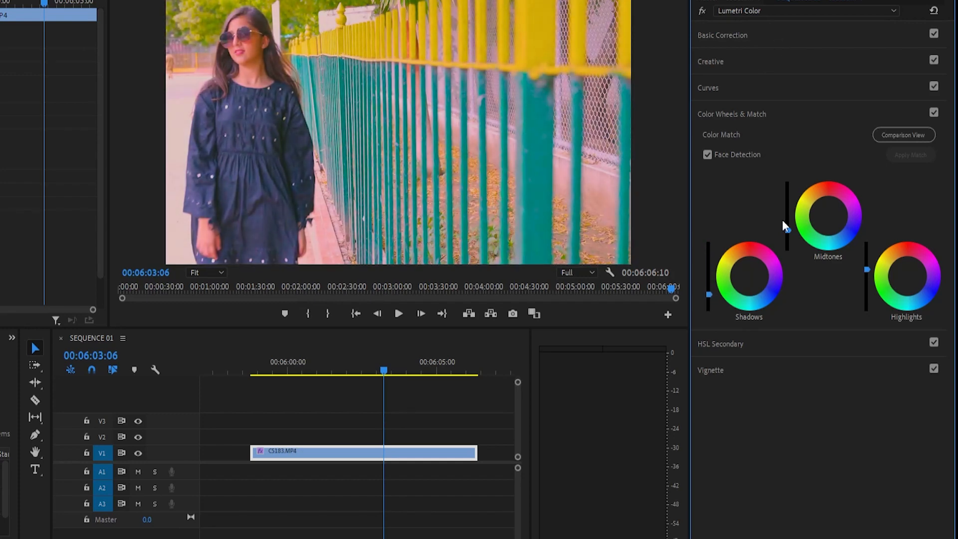
mouse_move(789, 226)
mouse_down()
mouse_move(788, 209)
mouse_move(827, 217)
mouse_move(819, 229)
mouse_move(788, 226)
mouse_up()
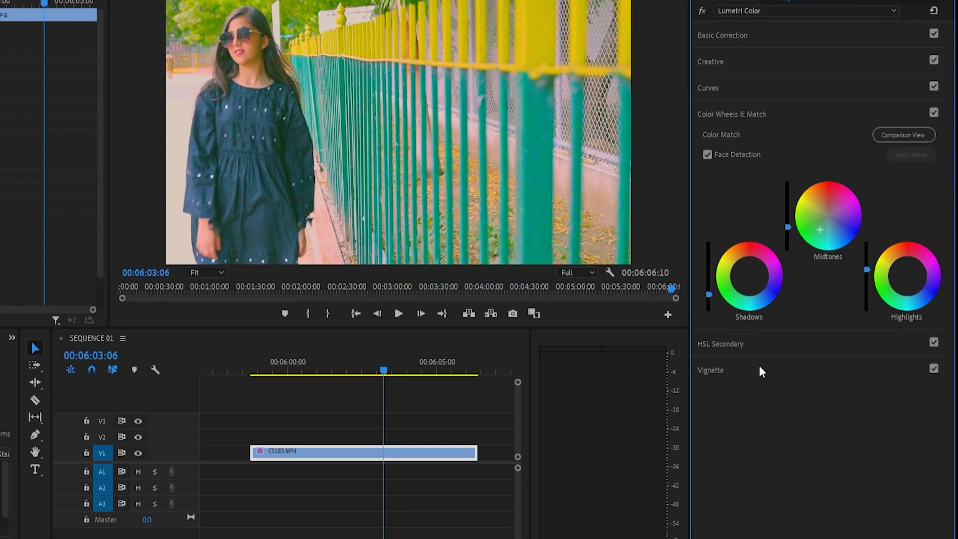
click(910, 253)
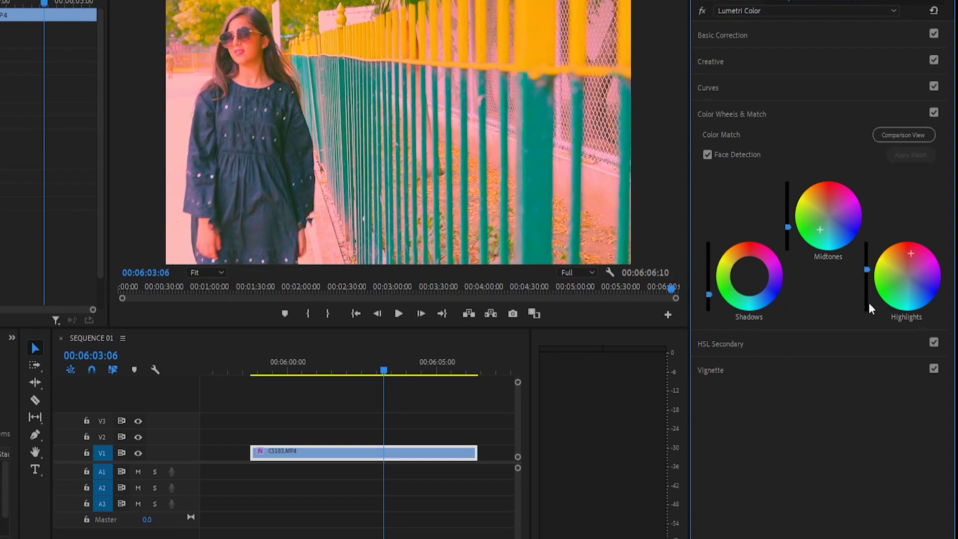
mouse_move(865, 269)
mouse_down()
mouse_move(866, 311)
mouse_move(866, 273)
mouse_up()
Step: Undo all the shadow, midtone and highlight color wheel adjustments
key(ctrl+z)
key(ctrl+z)
key(ctrl+z)
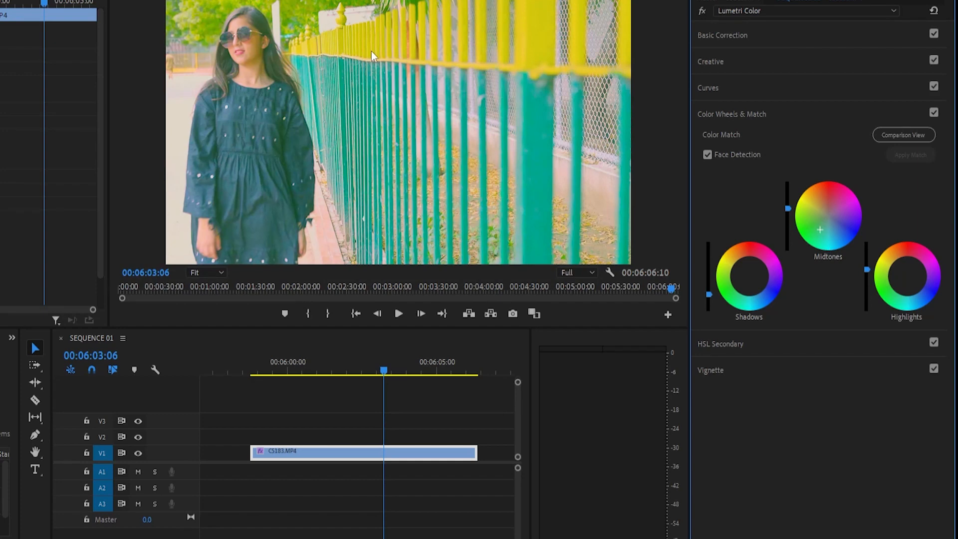
key(ctrl+z)
key(ctrl+z)
key(ctrl+z)
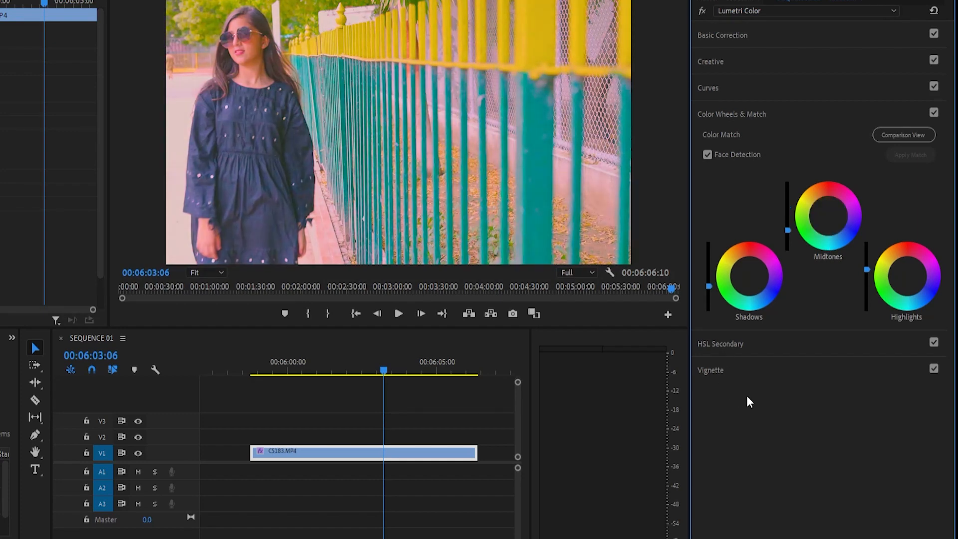
Step: In HSL Secondary, set Blur to 20.5 and adjust the correction's Sharpen and Temperature with the three-way wheels displayed
click(734, 343)
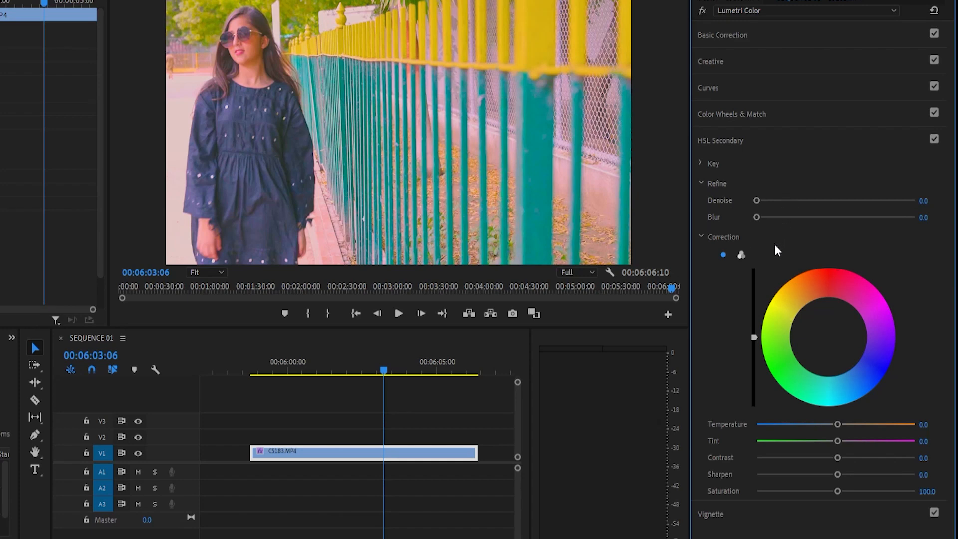
drag(756, 217, 864, 232)
click(741, 255)
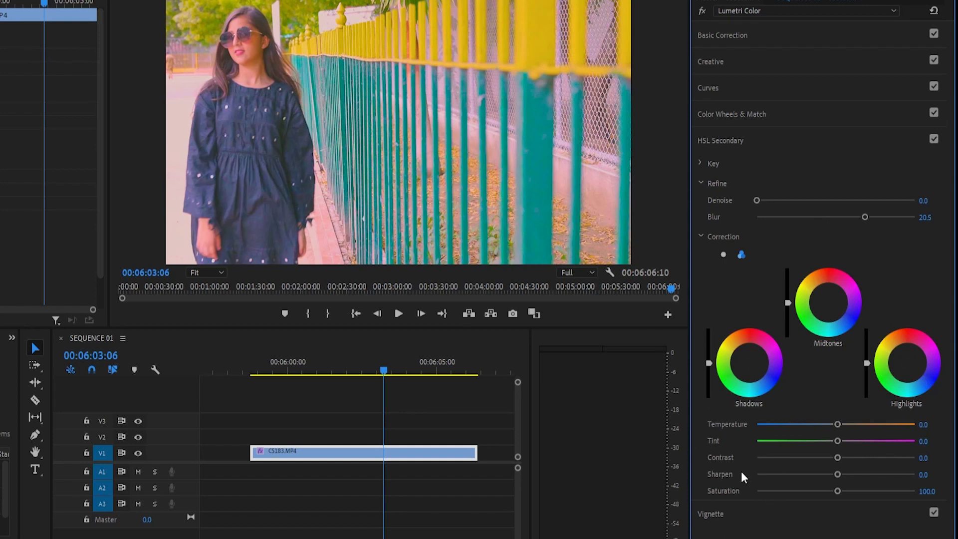
drag(839, 475, 896, 475)
click(772, 424)
Step: Darken the clip's edges by setting the Vignette Amount to -3.0
click(700, 519)
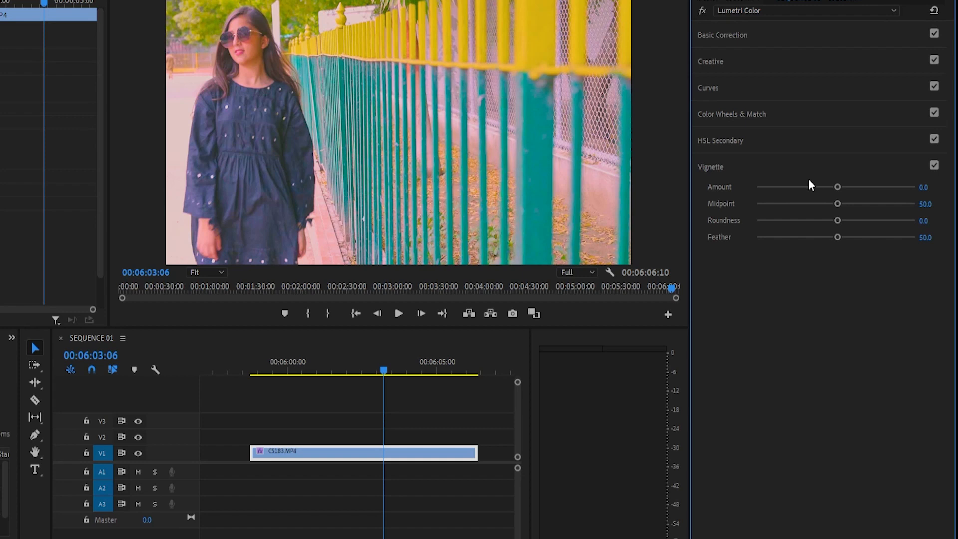
double_click(771, 188)
drag(784, 184, 724, 199)
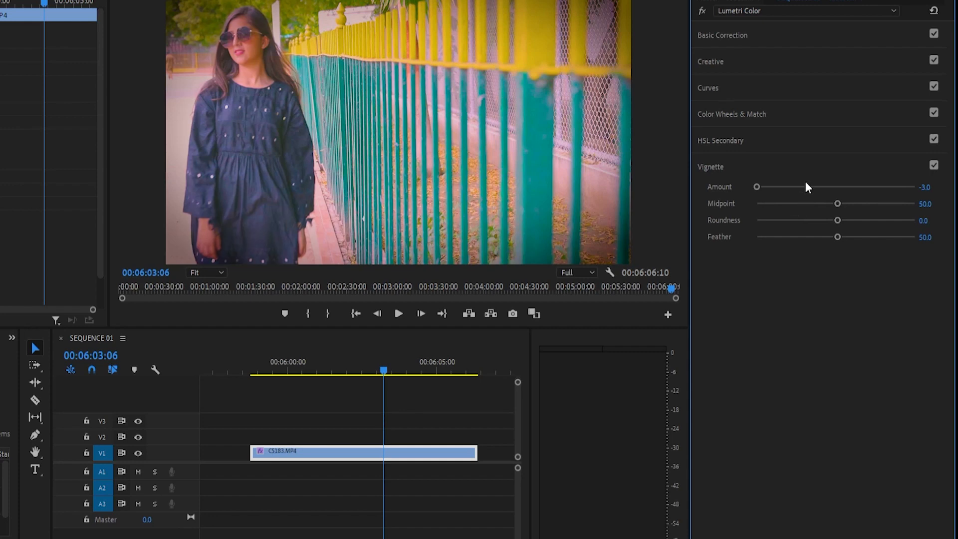
drag(806, 186, 703, 209)
Step: Try the Vignette Midpoint at 0 and 100, reset it to 50, and set Roundness to 100
drag(798, 204, 744, 244)
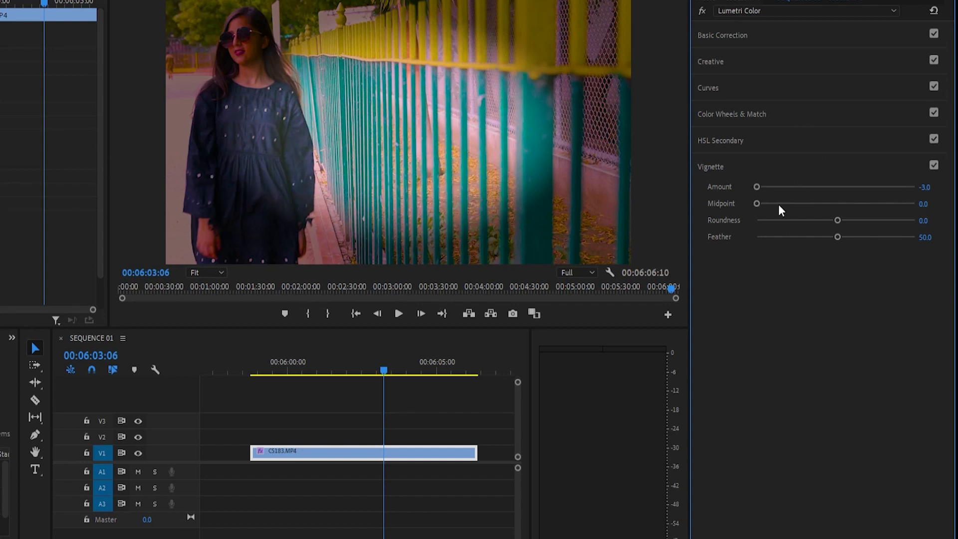
drag(756, 204, 917, 219)
drag(837, 220, 906, 241)
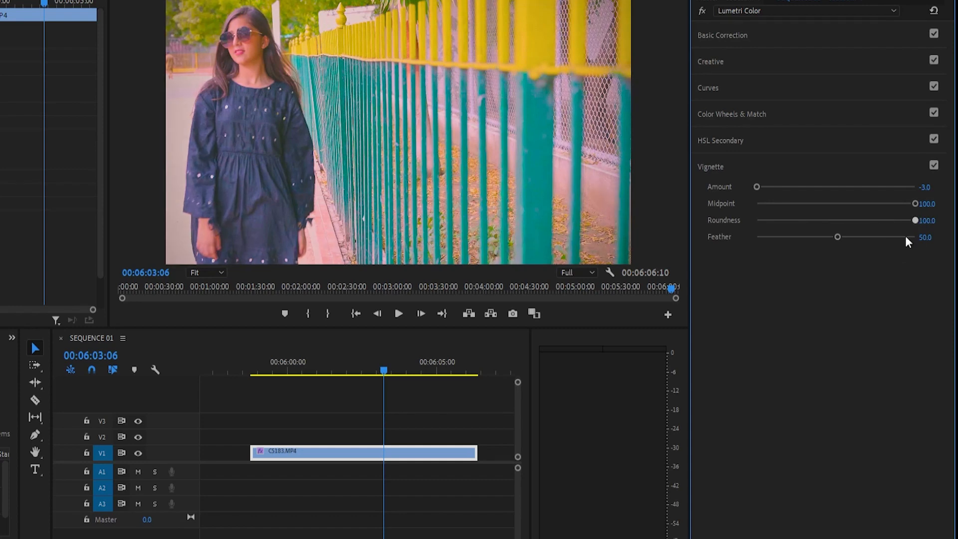
double_click(864, 204)
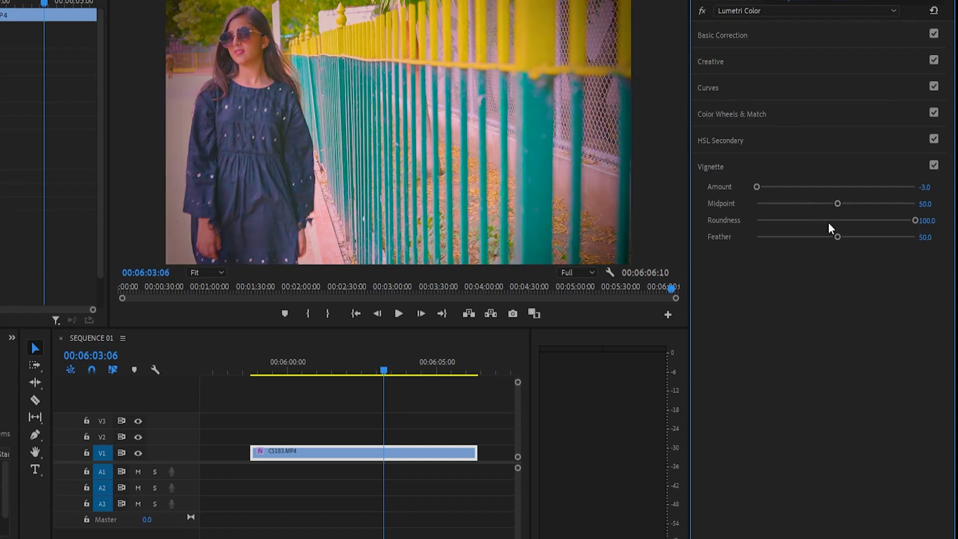
Step: Try the Vignette Feather at 0, set it to 24.7 with Roundness at 100, and preview the clip at 00:05:59:21
drag(828, 222, 947, 246)
drag(836, 239, 743, 258)
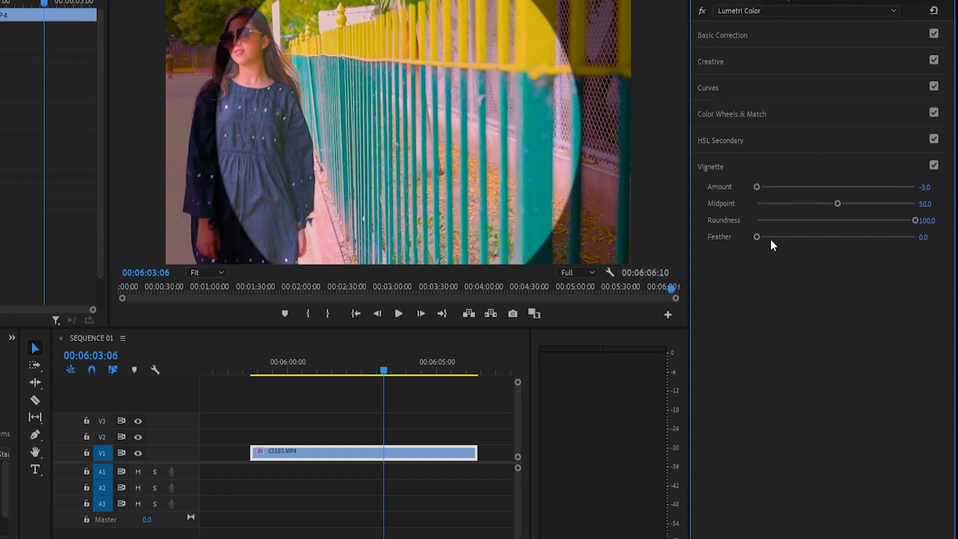
drag(770, 238, 795, 286)
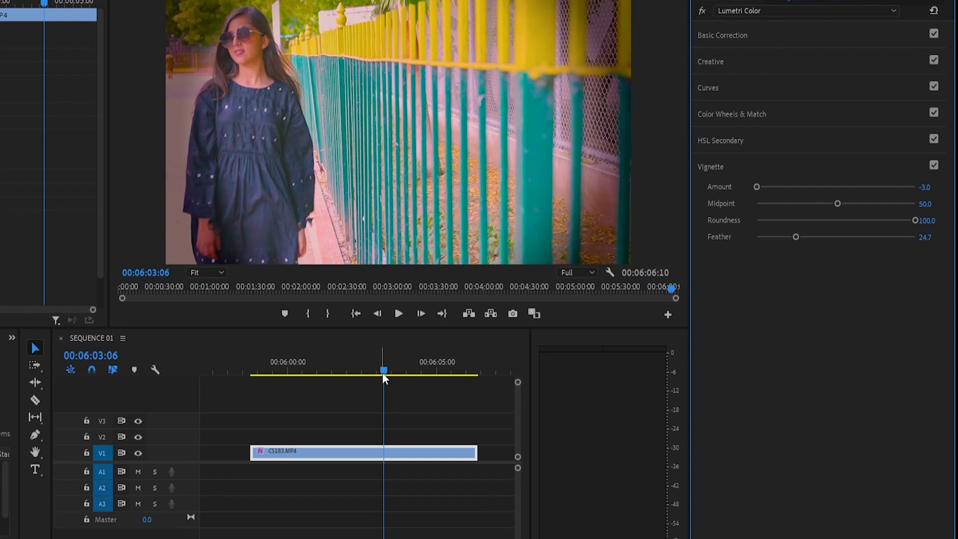
drag(382, 372, 283, 421)
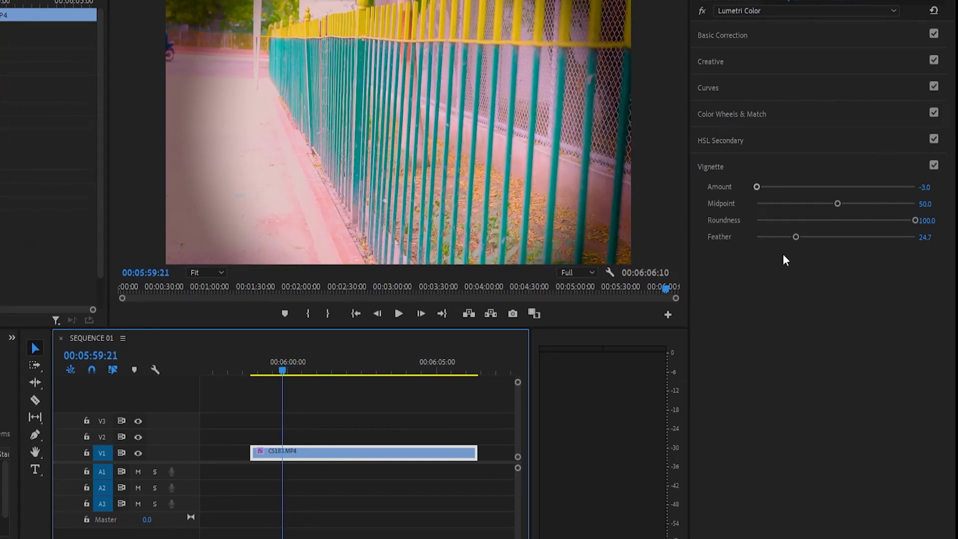